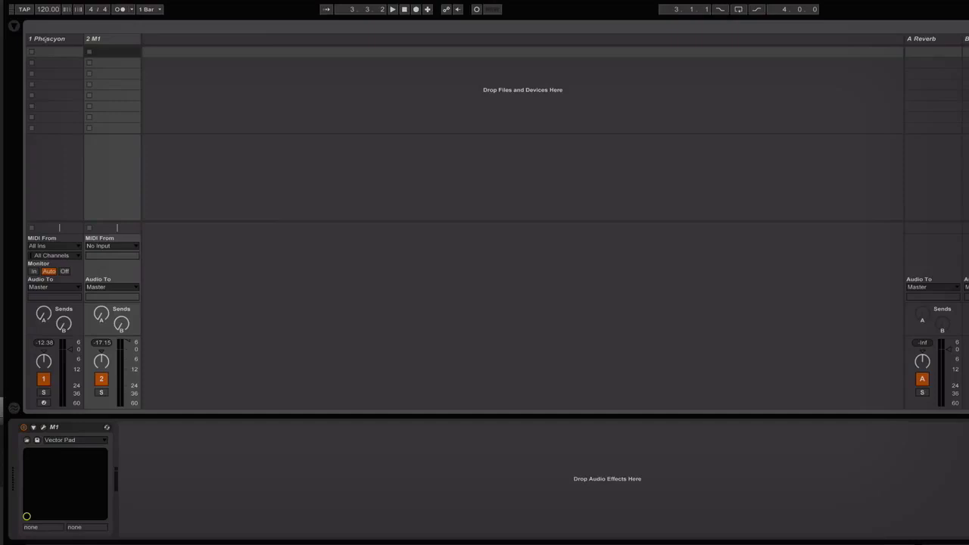
# Select the 1 Phoscyon track so its device shows in Detail View
pyautogui.click(46, 42)
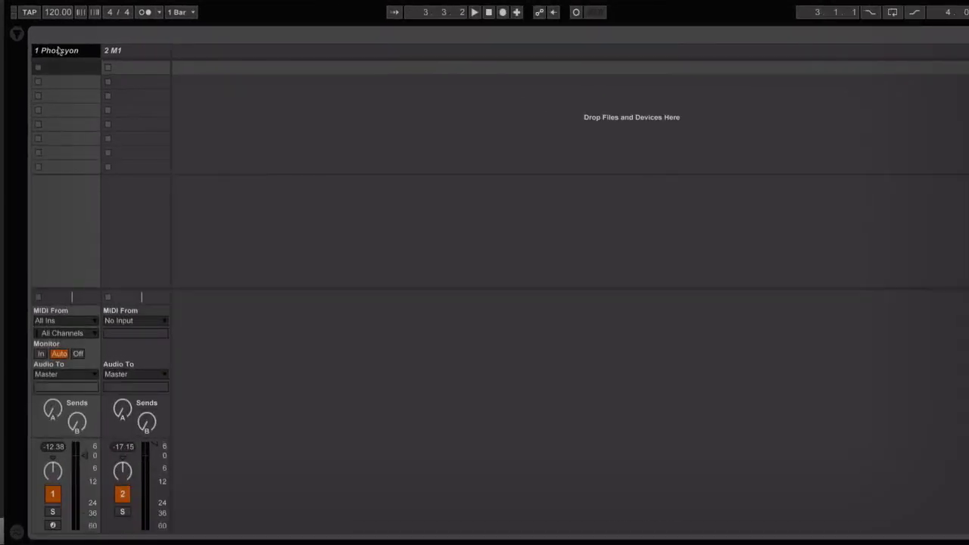
# Set the M1 track's MIDI From to 1-Phoscyon (Post FX) and show the M1 synth window
pyautogui.click(127, 51)
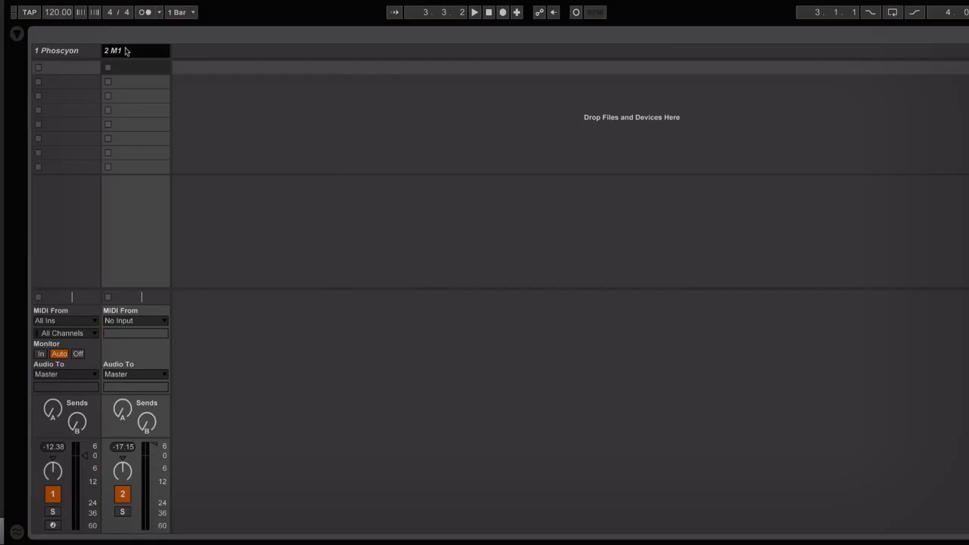
pyautogui.click(164, 322)
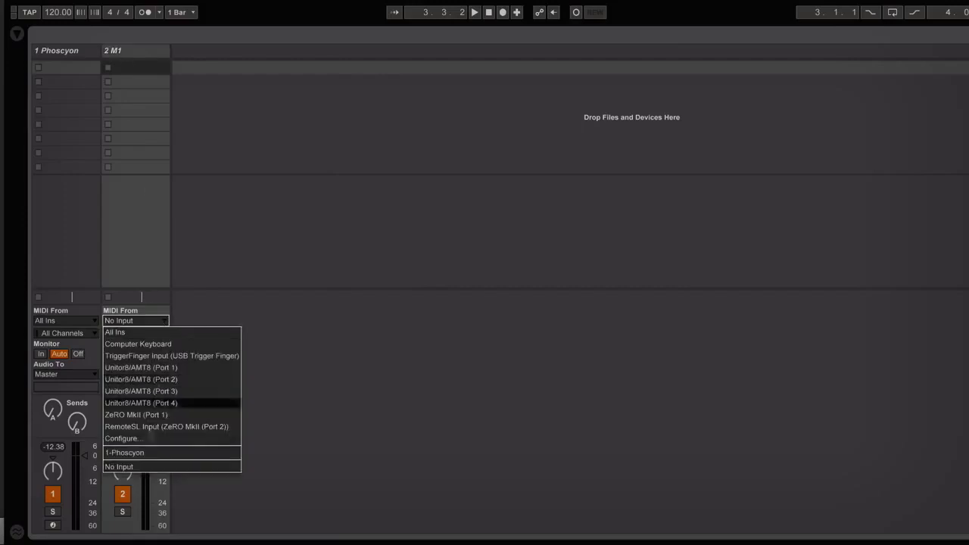
pyautogui.click(148, 454)
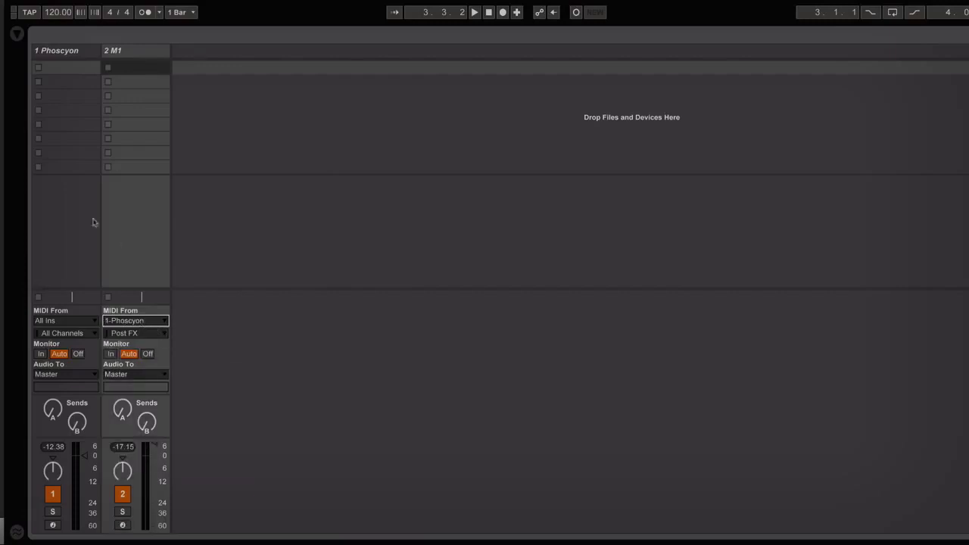
pyautogui.click(128, 51)
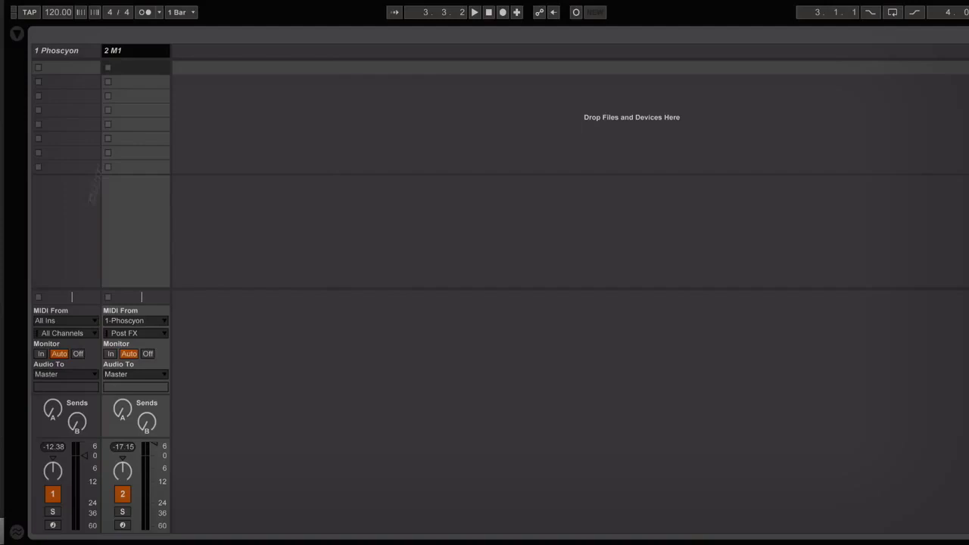
pyautogui.hotkey('ctrl', 'alt', 'p')
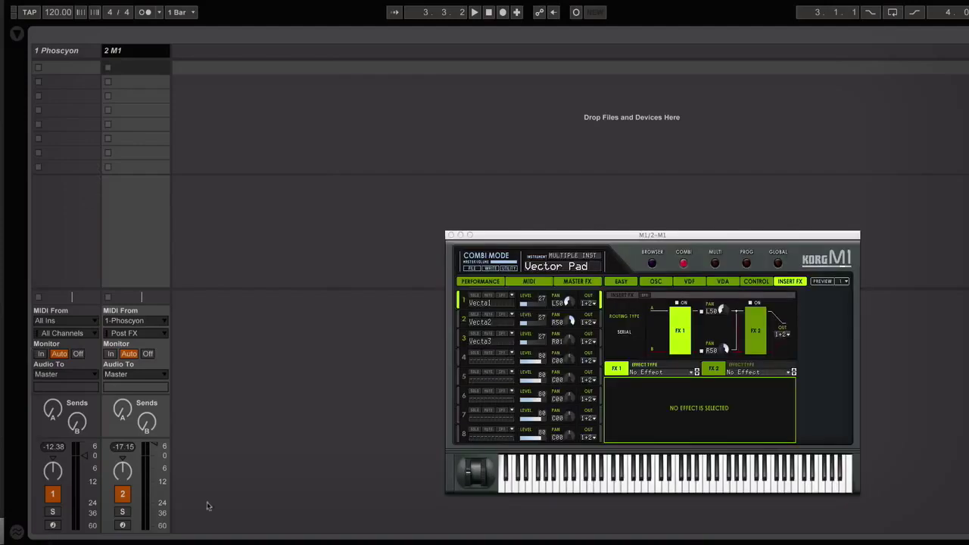
# Close the M1 window and tap the M1 track's MIDI directly from the Phoscyon plugin
pyautogui.click(450, 234)
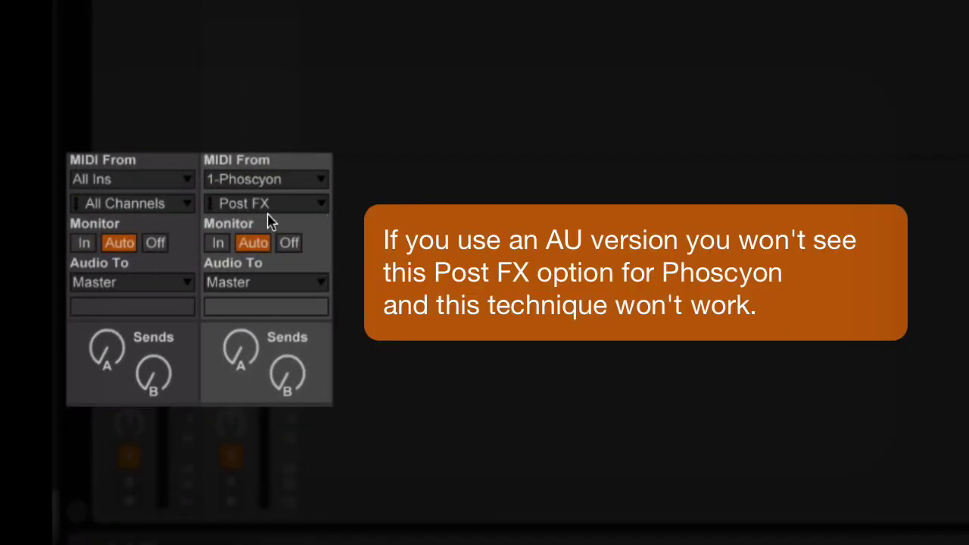
pyautogui.click(319, 210)
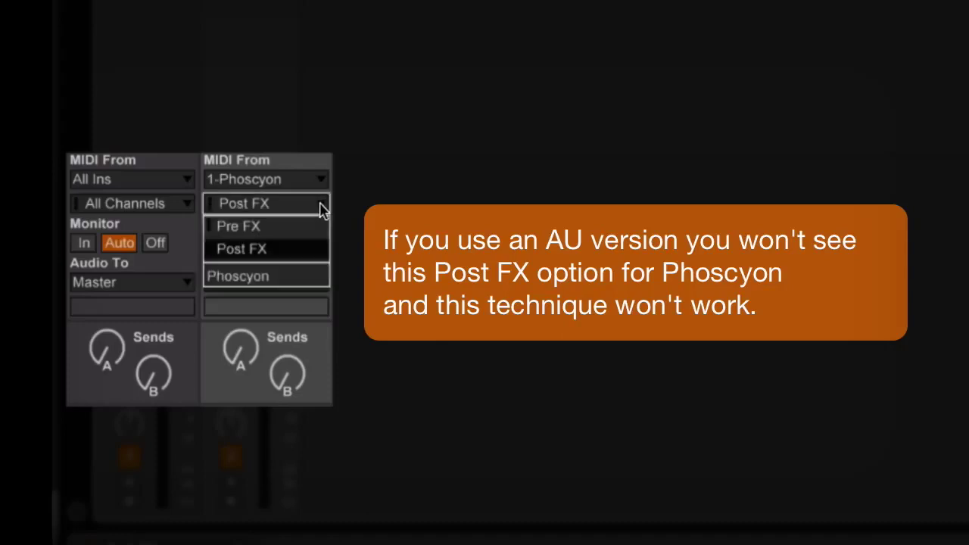
pyautogui.click(254, 285)
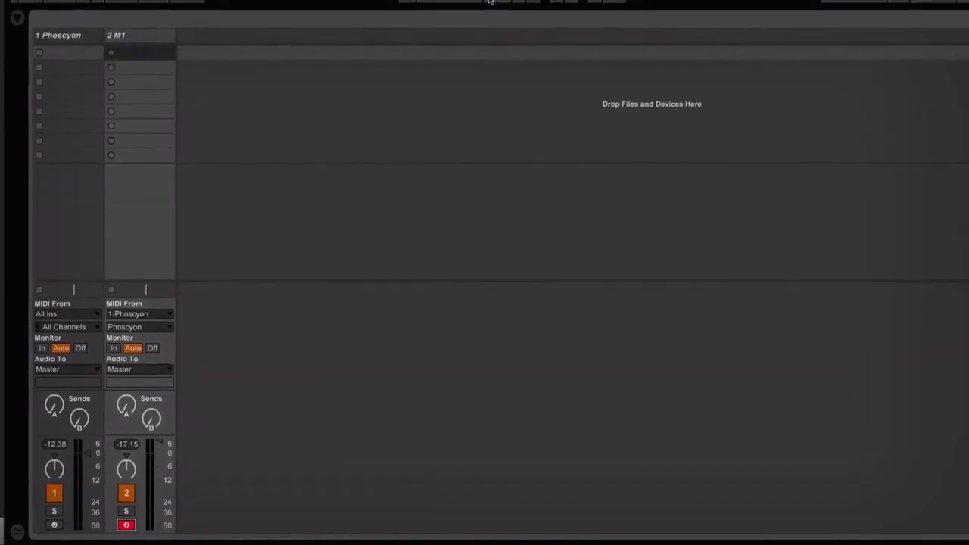
# Start transport playback so the Phoscyon and M1 tracks both sound
pyautogui.click(490, 1)
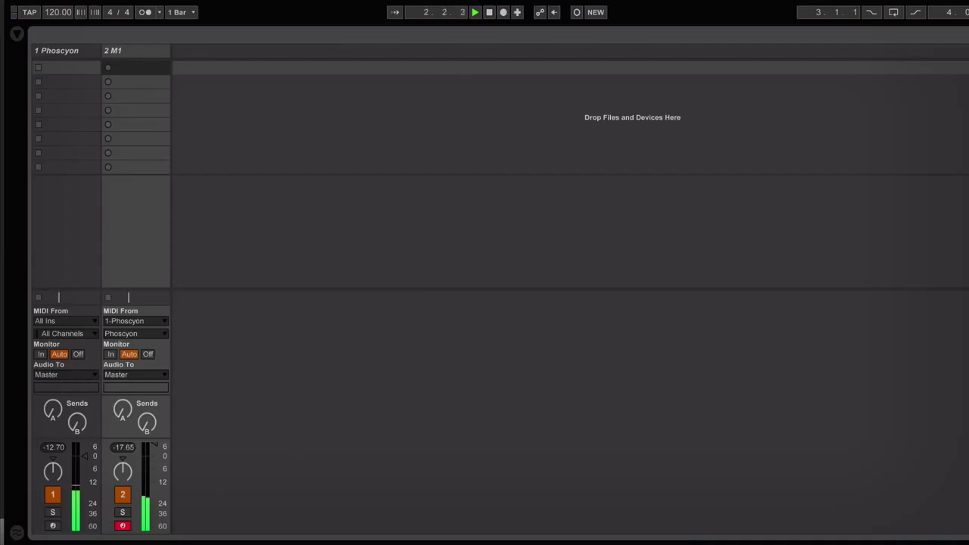
# Show the M1 synth window on the Vector Pad combi with Ctrl+Alt+P
pyautogui.hotkey('ctrl', 'alt', 'p')
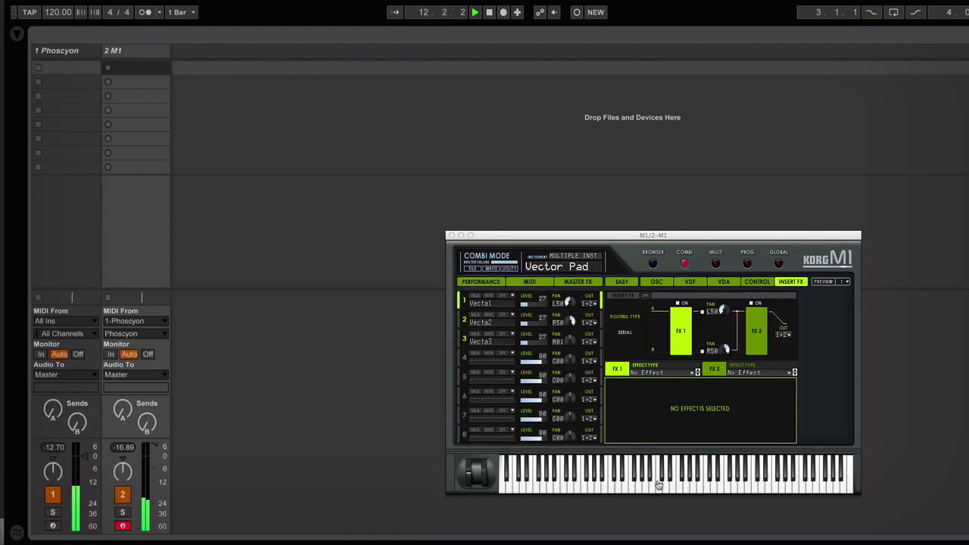
# Audition the SparklingPad combi, then load Chord Split from the M1 browser
pyautogui.click(652, 263)
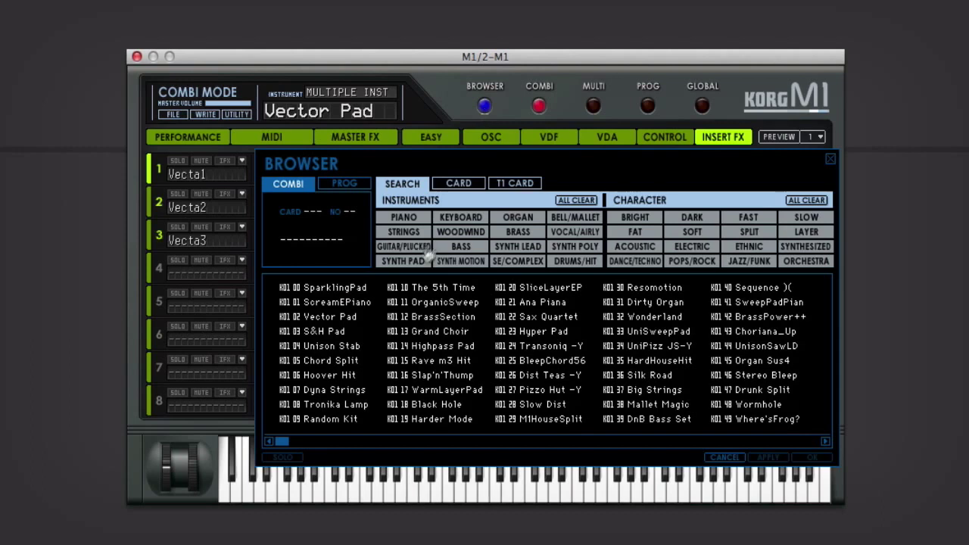
pyautogui.doubleClick(321, 292)
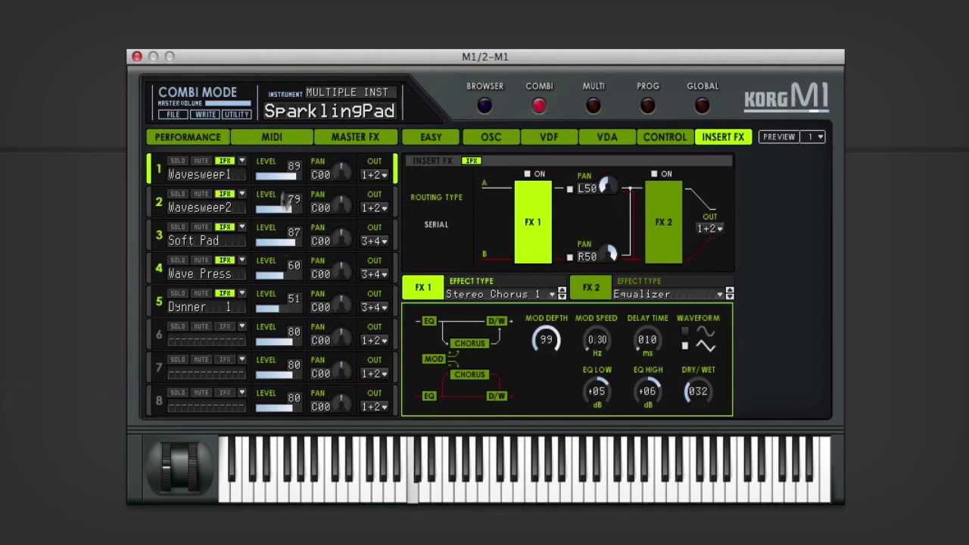
pyautogui.click(485, 106)
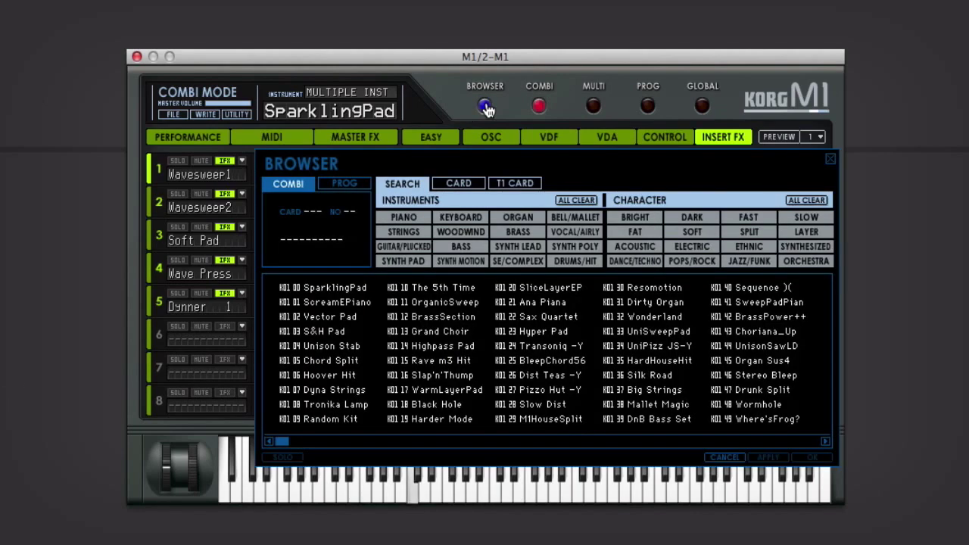
pyautogui.doubleClick(322, 362)
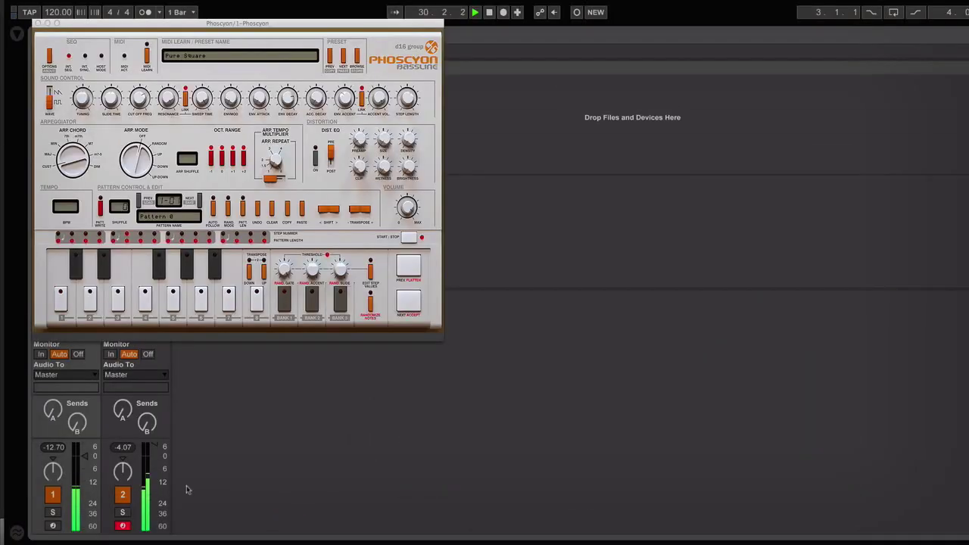
# Raise Phoscyon's Resonance to about 91.6 and move its window right to reveal the tracks
pyautogui.click(168, 99)
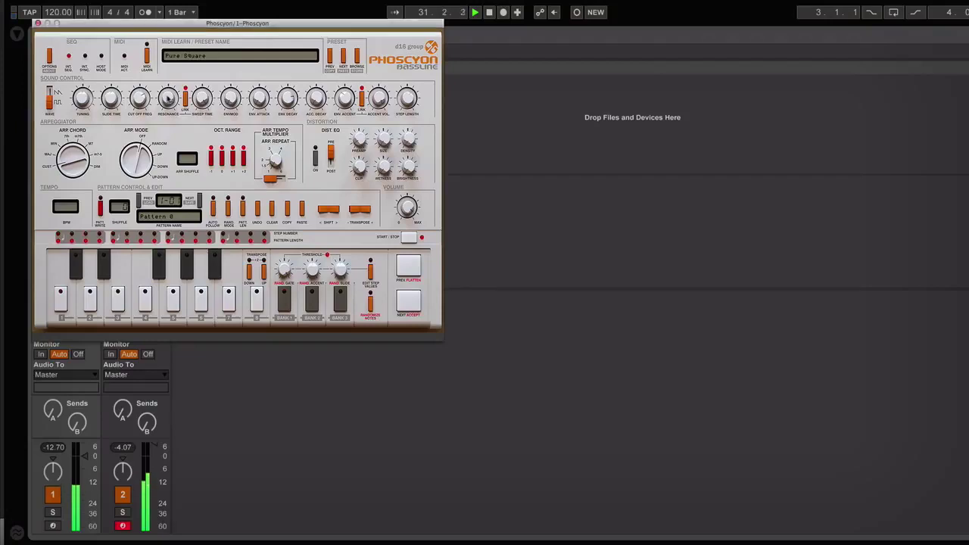
pyautogui.moveTo(168, 98); pyautogui.dragTo(170, 145)
pyautogui.click(210, 375)
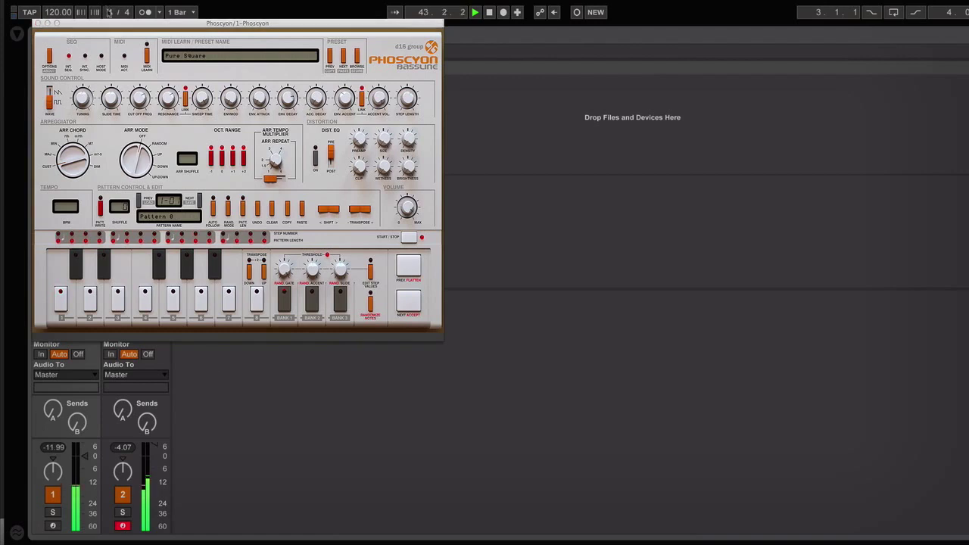
pyautogui.moveTo(110, 27); pyautogui.dragTo(290, 35)
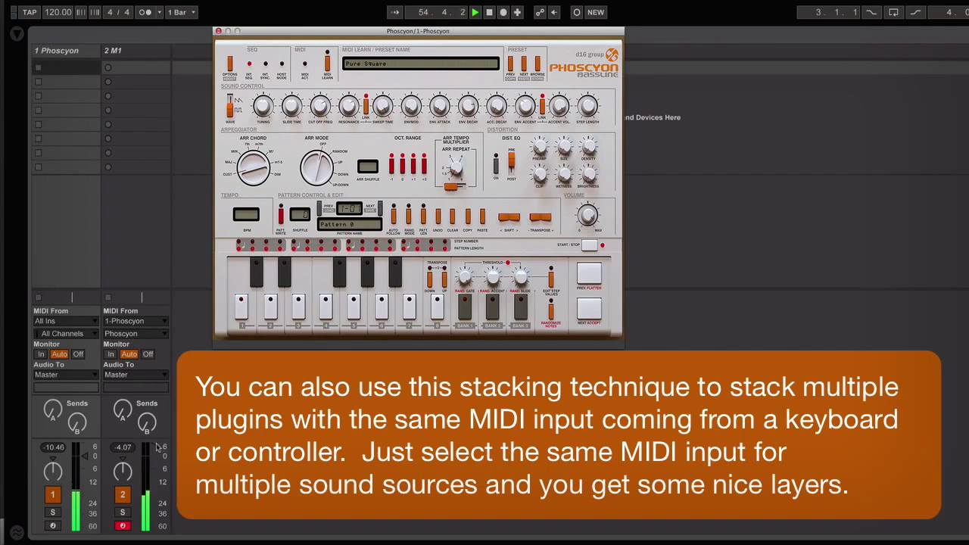
# On the M1 track, audition Highpass Pad, then load the SliceLayerEP combi
pyautogui.click(154, 446)
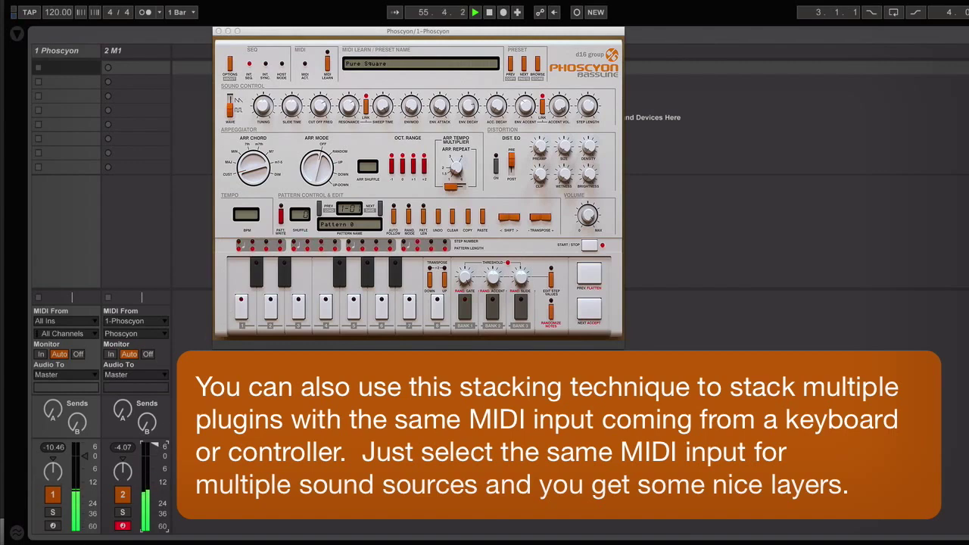
pyautogui.click(136, 50)
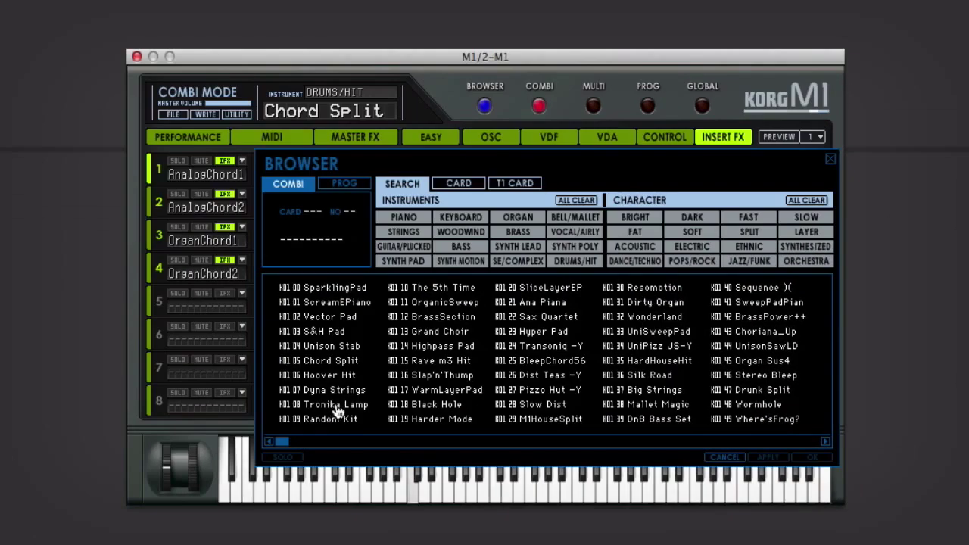
pyautogui.doubleClick(426, 347)
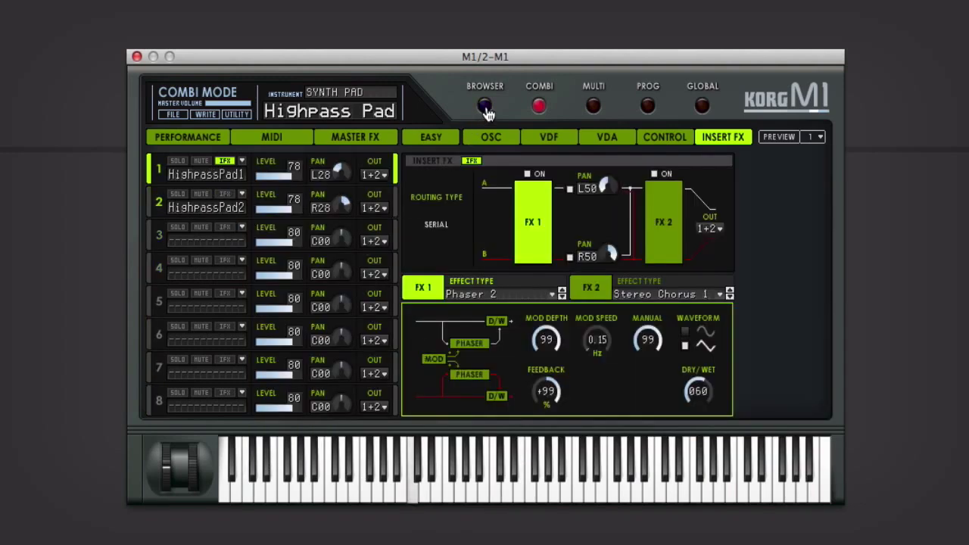
pyautogui.click(485, 107)
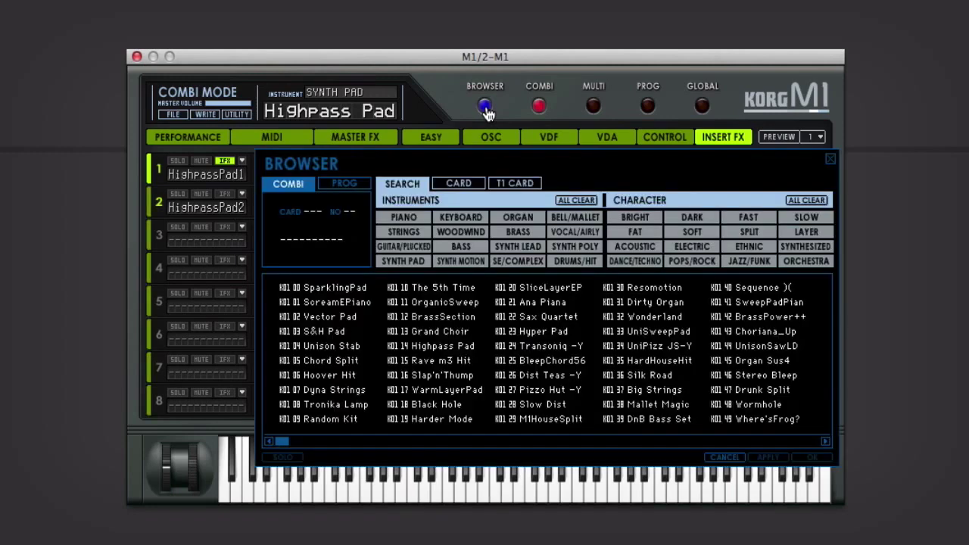
pyautogui.doubleClick(536, 291)
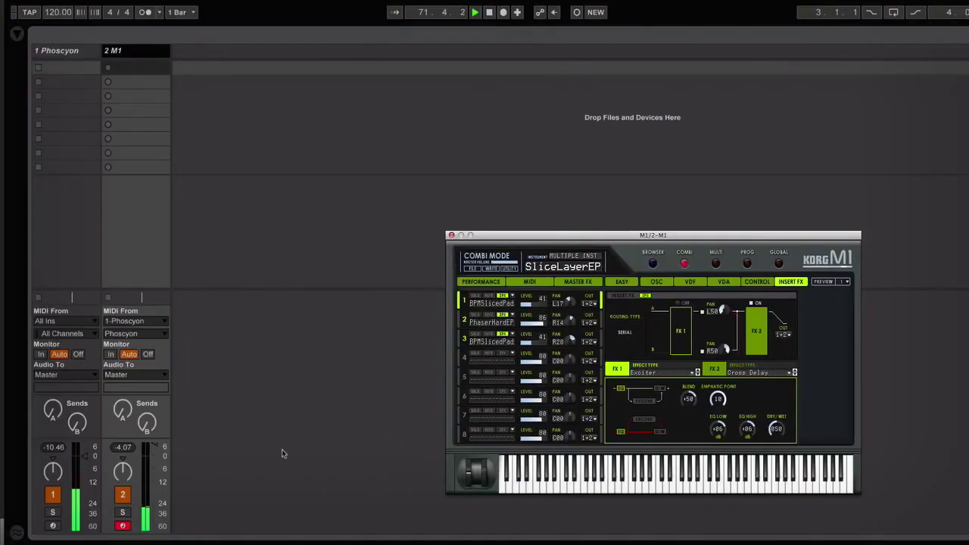
pyautogui.click(53, 51)
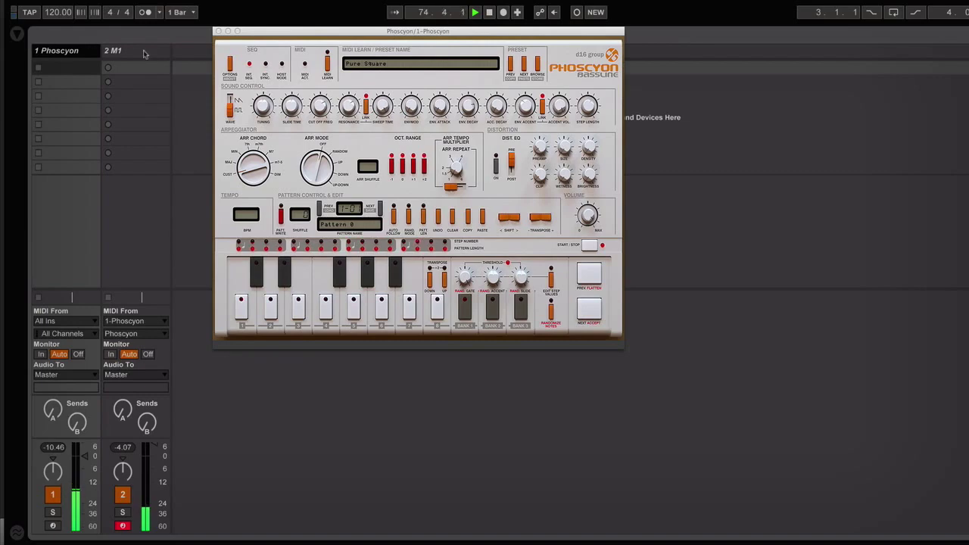
pyautogui.click(144, 53)
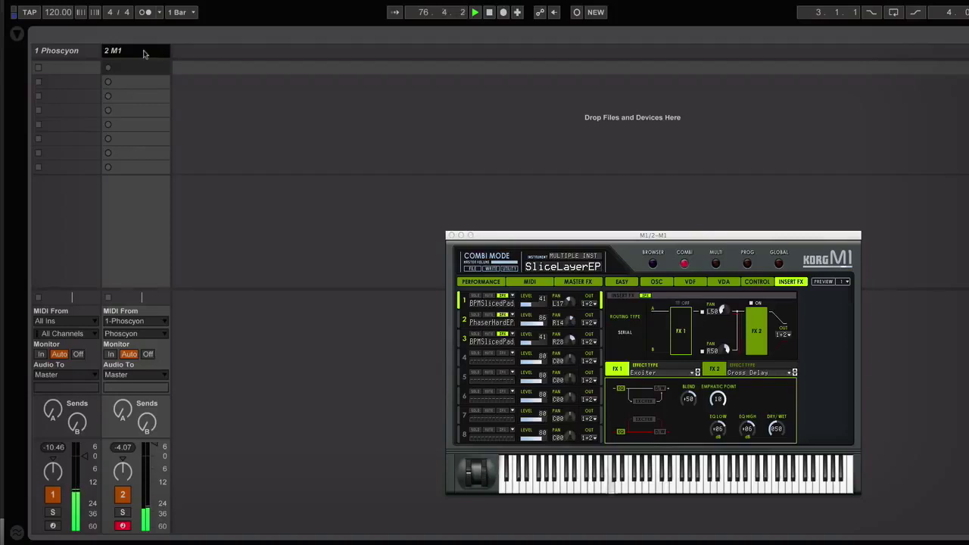
pyautogui.click(162, 321)
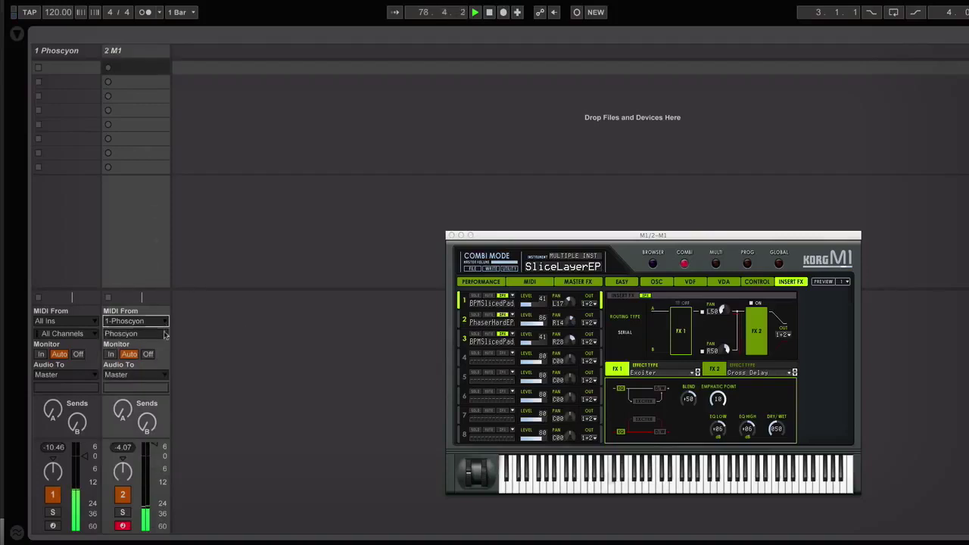
pyautogui.click(164, 335)
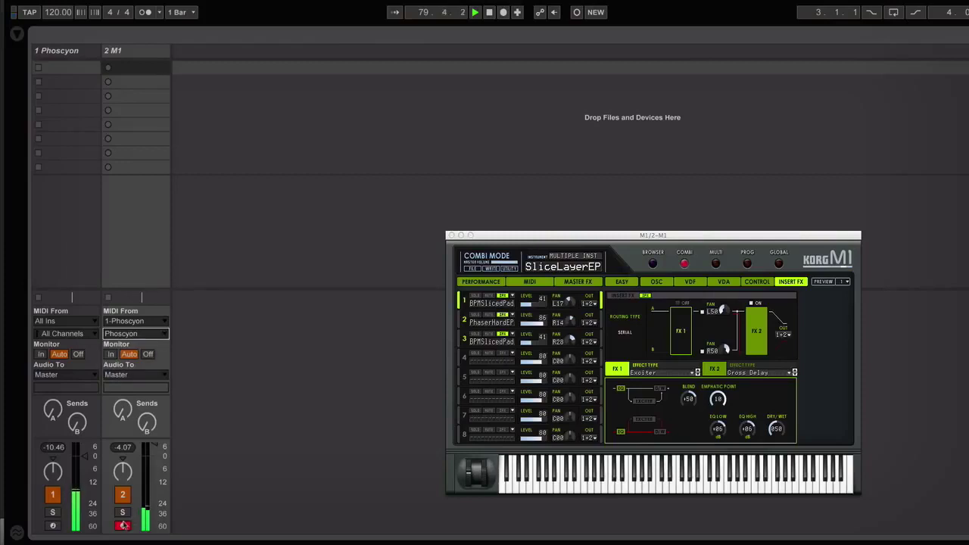